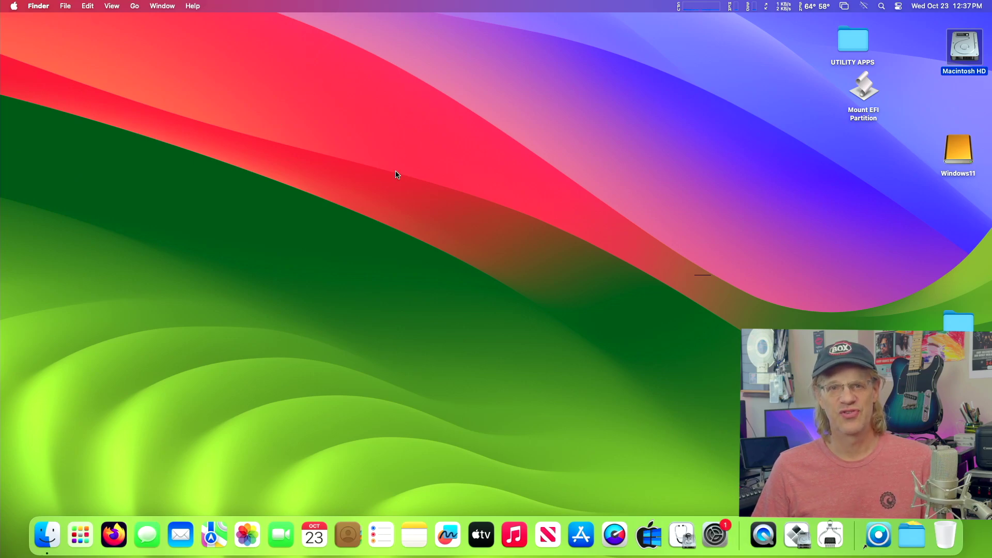
# Step: Drag Boot Camp Assistant from Macintosh HD > Applications > Utilities onto the Dock
pyautogui.doubleClick(956, 49)
pyautogui.doubleClick(506, 127)
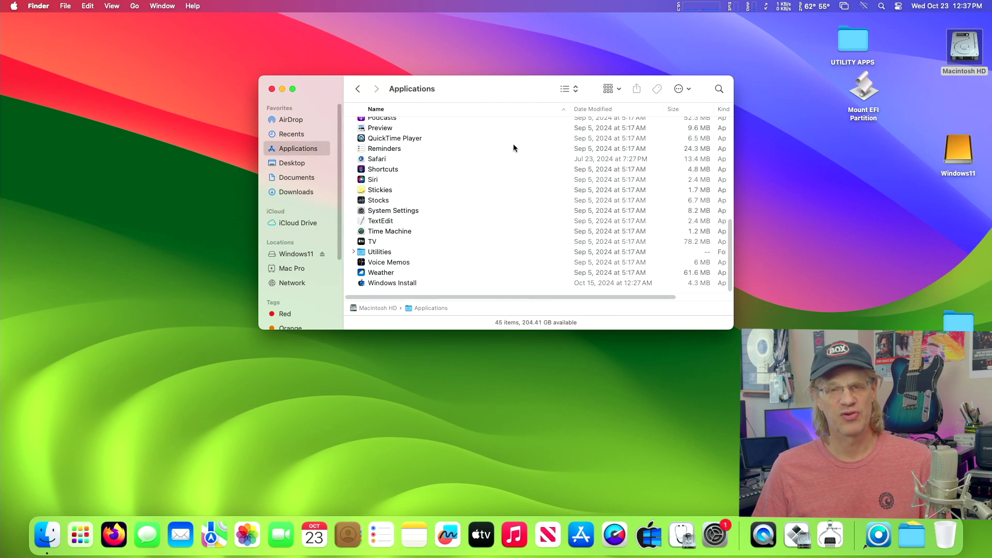
pyautogui.doubleClick(385, 253)
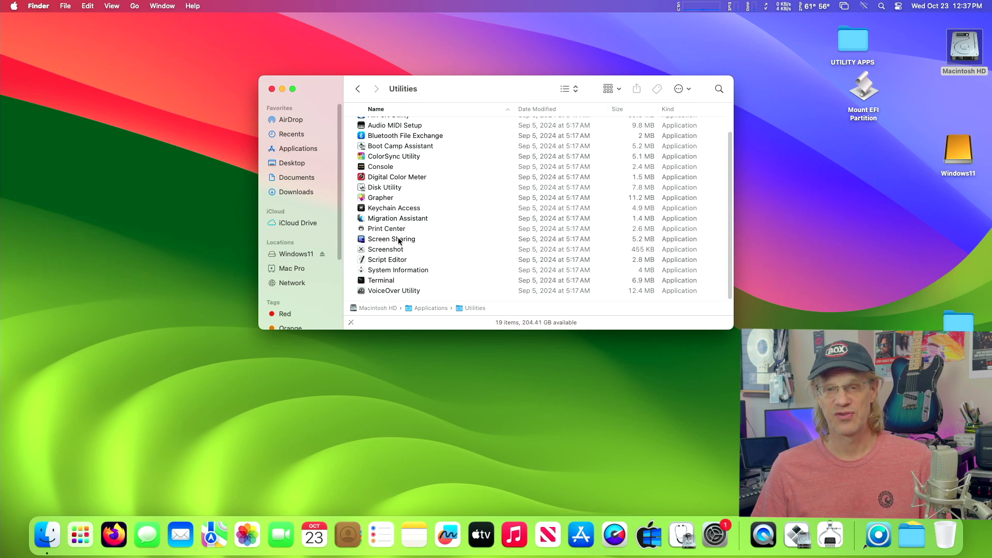
pyautogui.scroll(2, 399, 240)
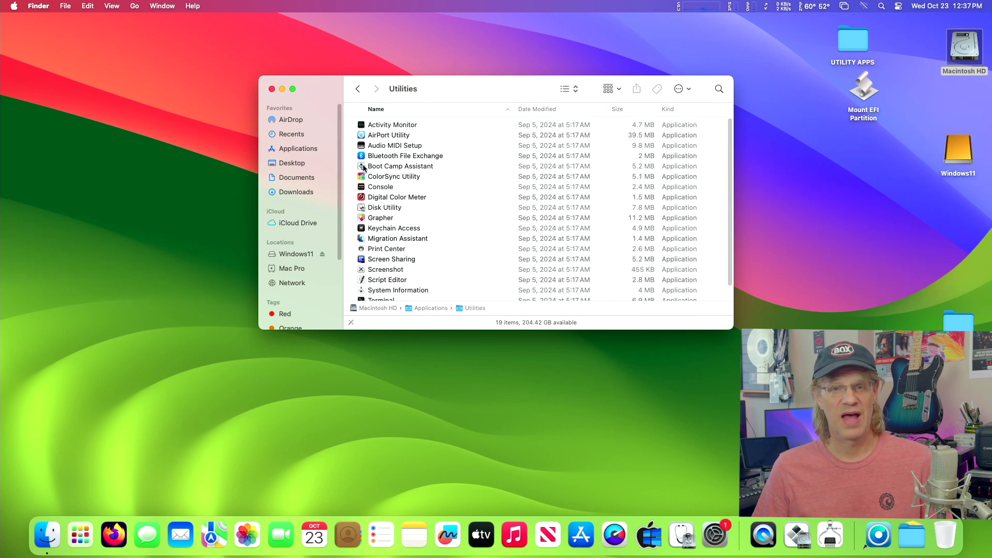
pyautogui.moveTo(362, 164); pyautogui.dragTo(744, 542)
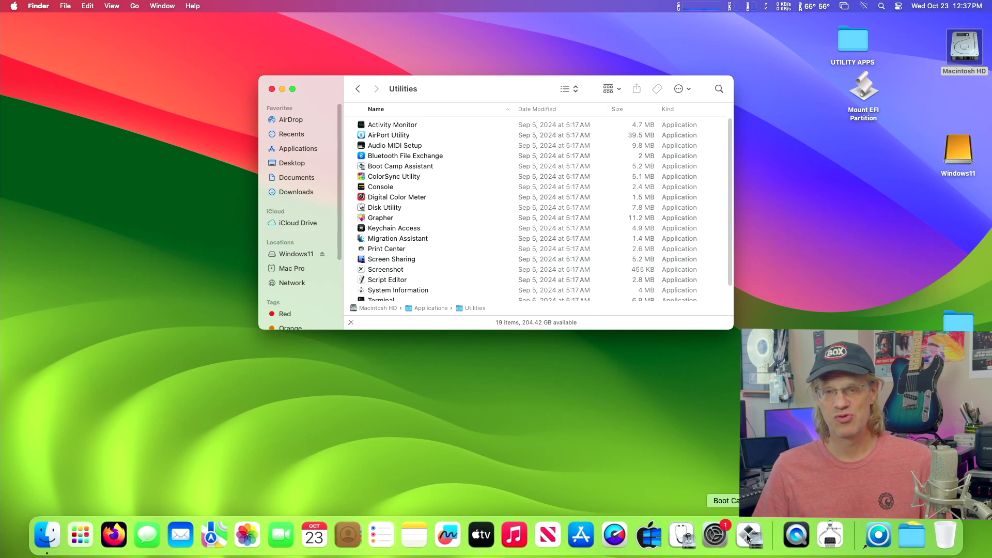
# Step: Launch Boot Camp Assistant from the Dock and reposition its Introduction window
pyautogui.click(748, 539)
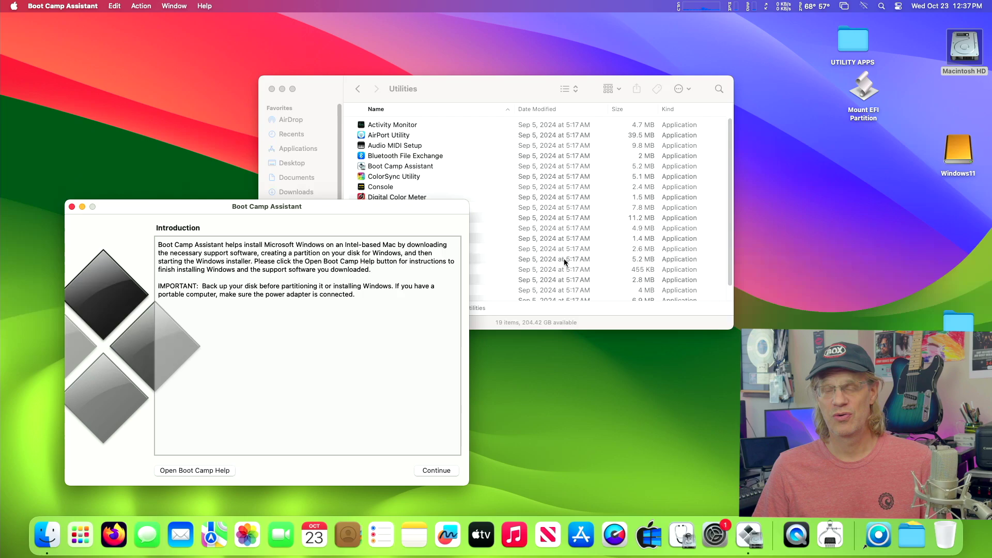
pyautogui.moveTo(362, 209); pyautogui.dragTo(472, 95)
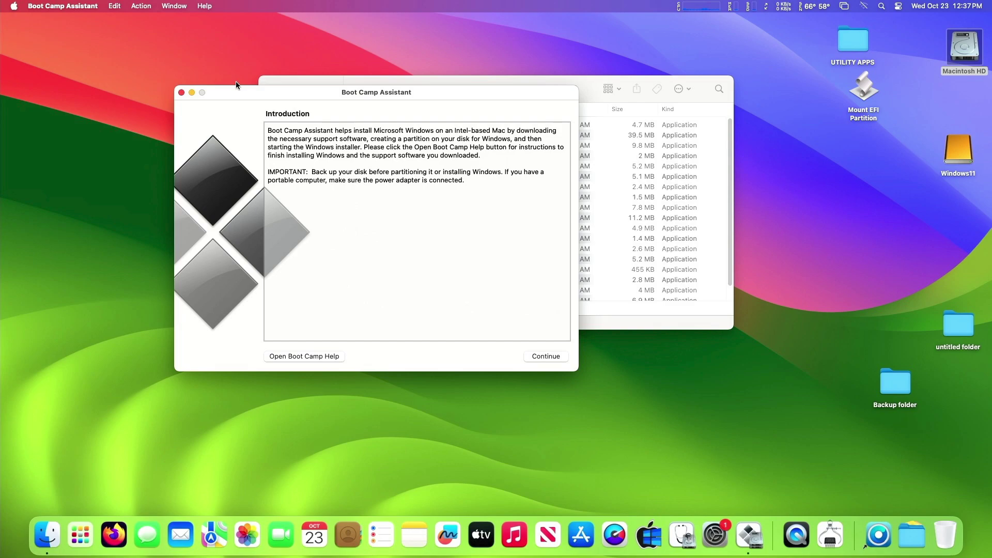
pyautogui.moveTo(239, 96); pyautogui.dragTo(261, 147)
# Step: Use Action > Download Windows Support Software, naming it WindowsSupport51 and saving to the Desktop
pyautogui.click(140, 6)
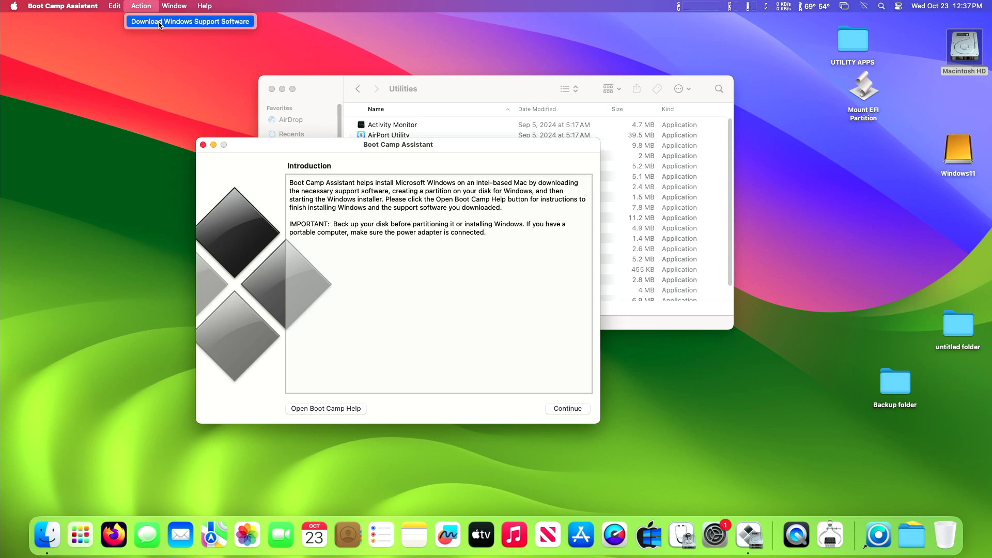
pyautogui.click(159, 22)
pyautogui.click(547, 104)
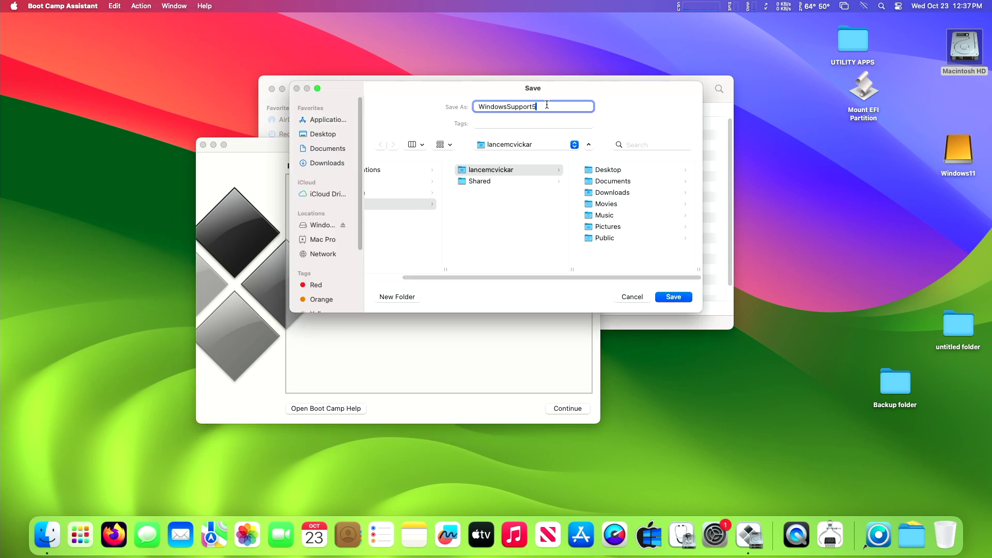
pyautogui.write('51')
pyautogui.hscroll(-2, 413, 194)
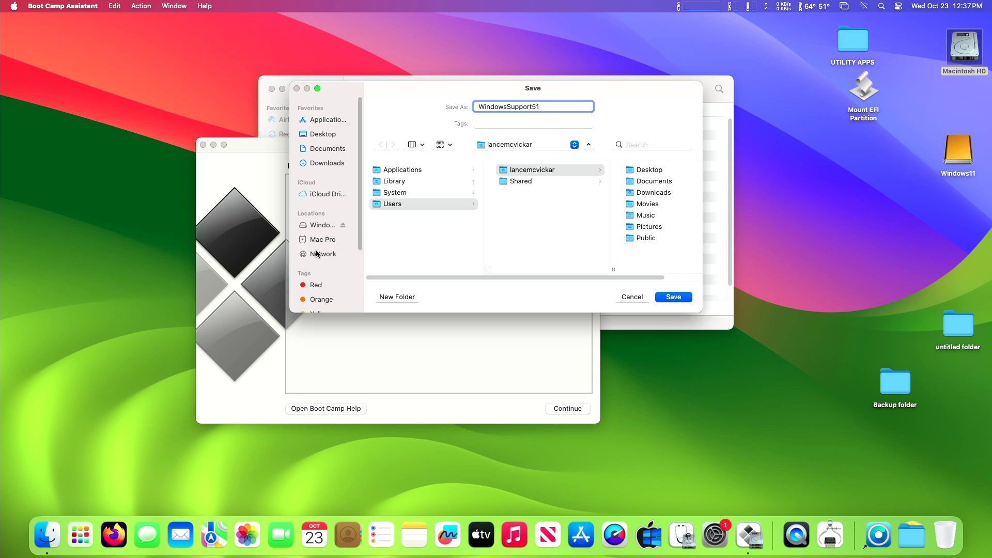
pyautogui.click(325, 134)
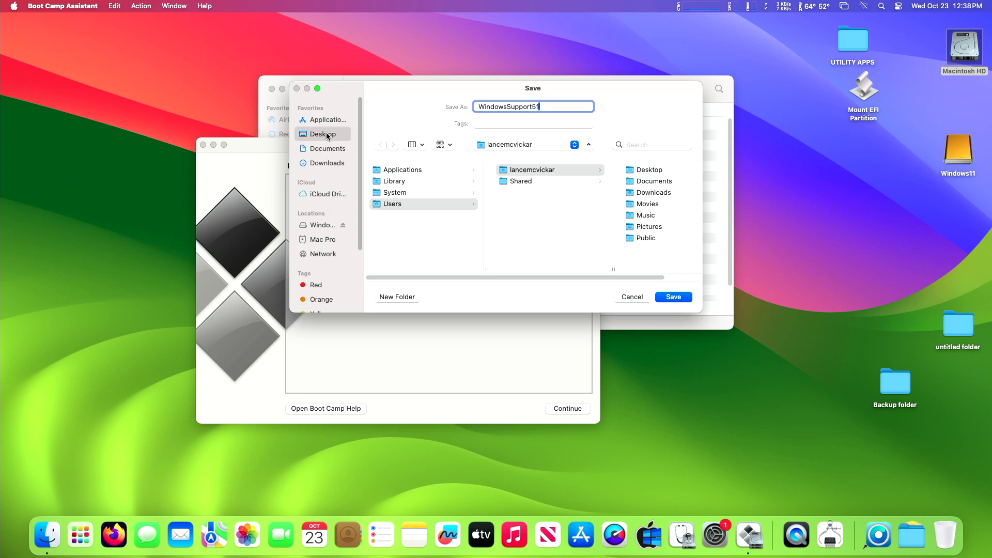
pyautogui.click(675, 298)
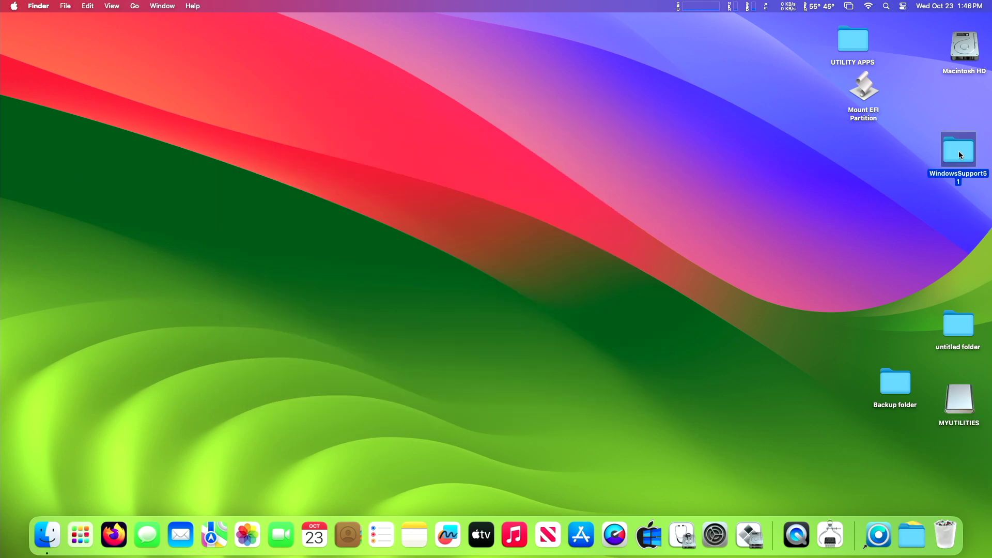
# Step: Open WindowsSupport51 > BootCamp > Drivers > RealTek and select RealtekSetup.exe
pyautogui.doubleClick(959, 151)
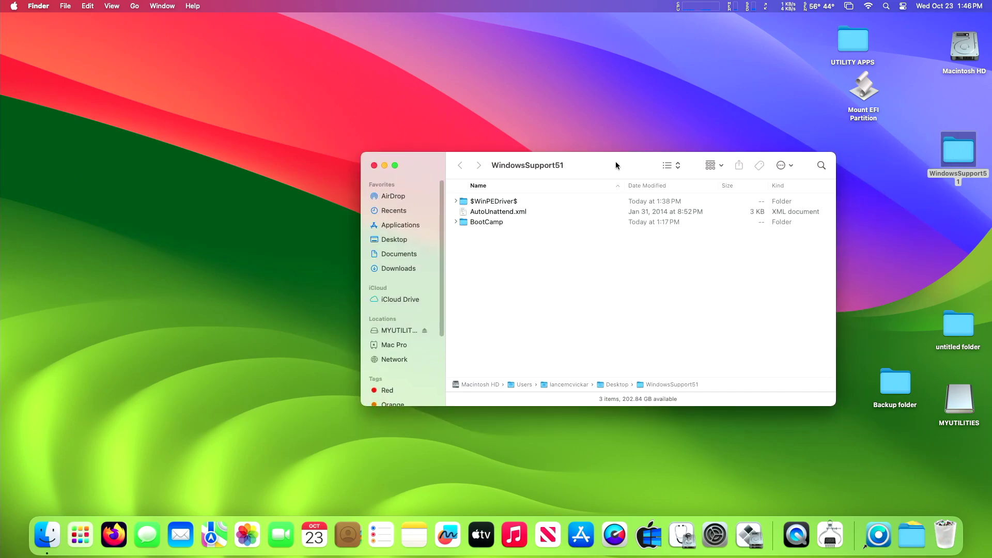
pyautogui.moveTo(619, 169); pyautogui.dragTo(571, 107)
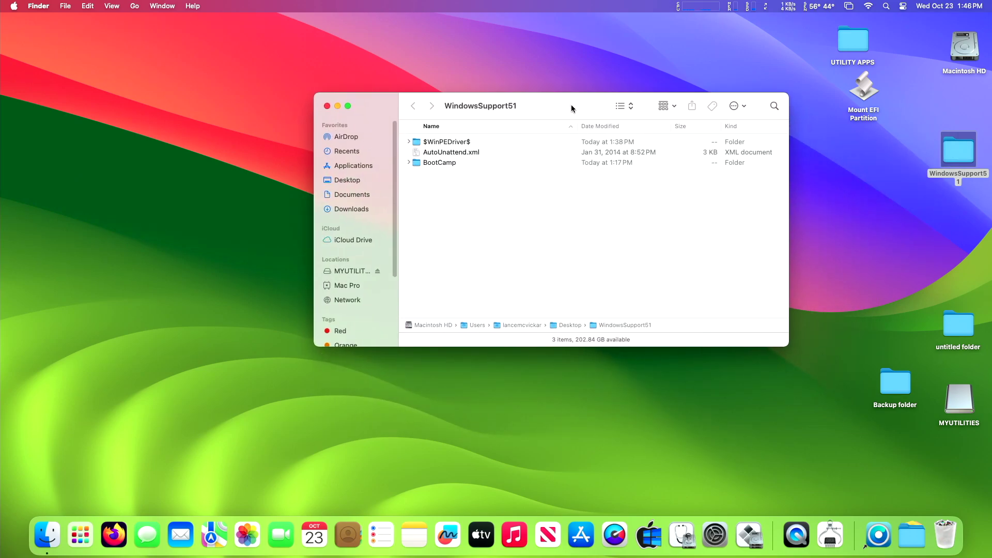
pyautogui.doubleClick(446, 163)
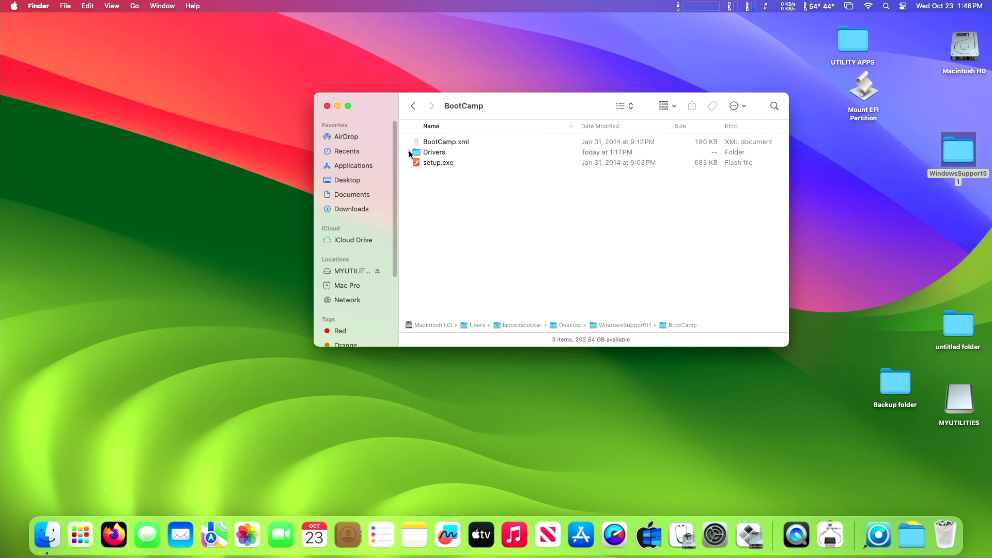
pyautogui.click(409, 153)
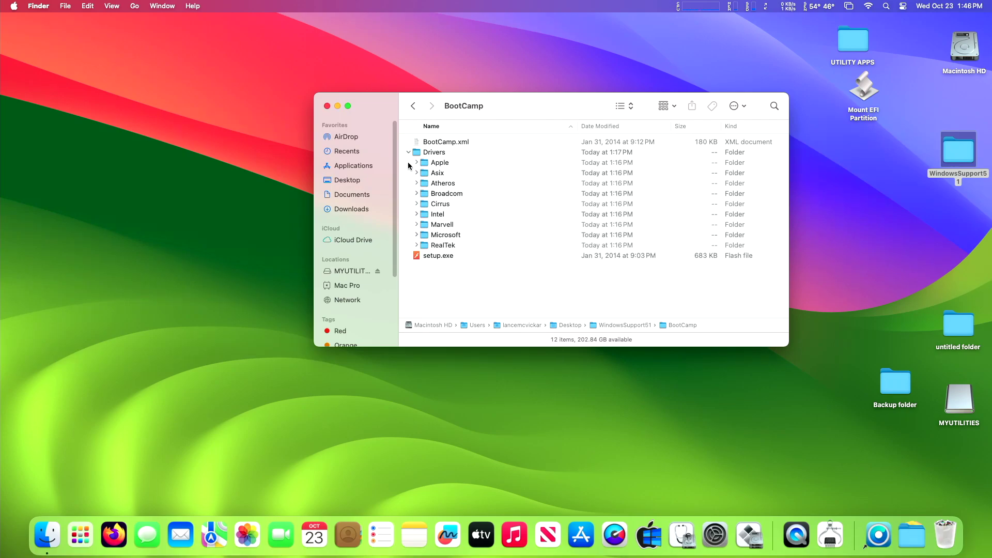
pyautogui.click(416, 245)
pyautogui.click(457, 257)
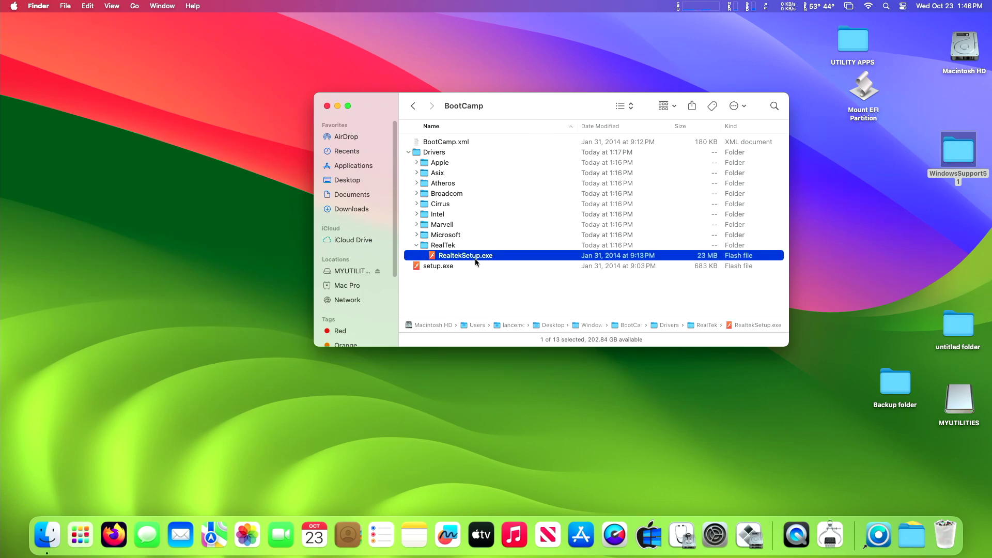
pyautogui.moveTo(496, 104); pyautogui.dragTo(374, 60)
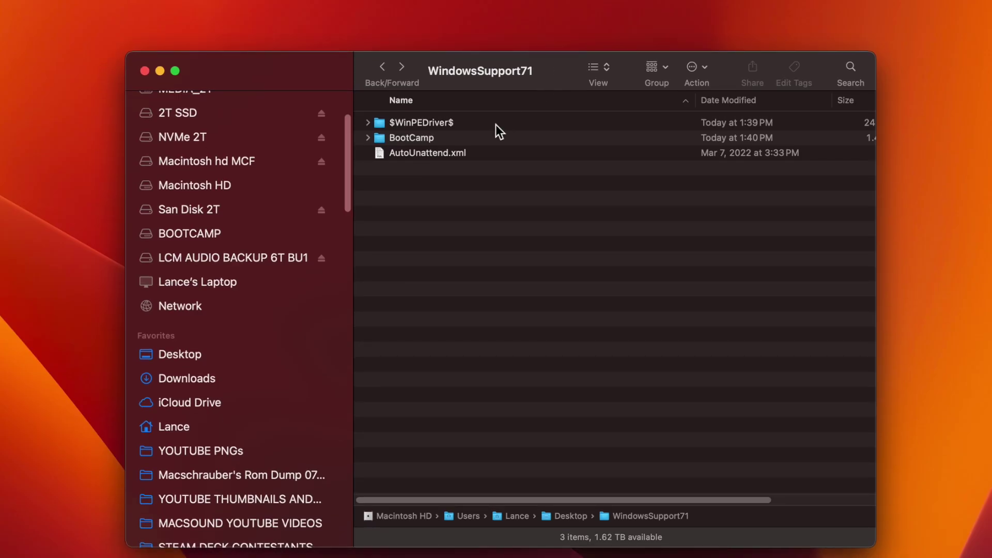
# Step: Expand BootCamp > Drivers > Broadcom and open BroadcomBluetooth to list its .hcd files
pyautogui.doubleClick(414, 138)
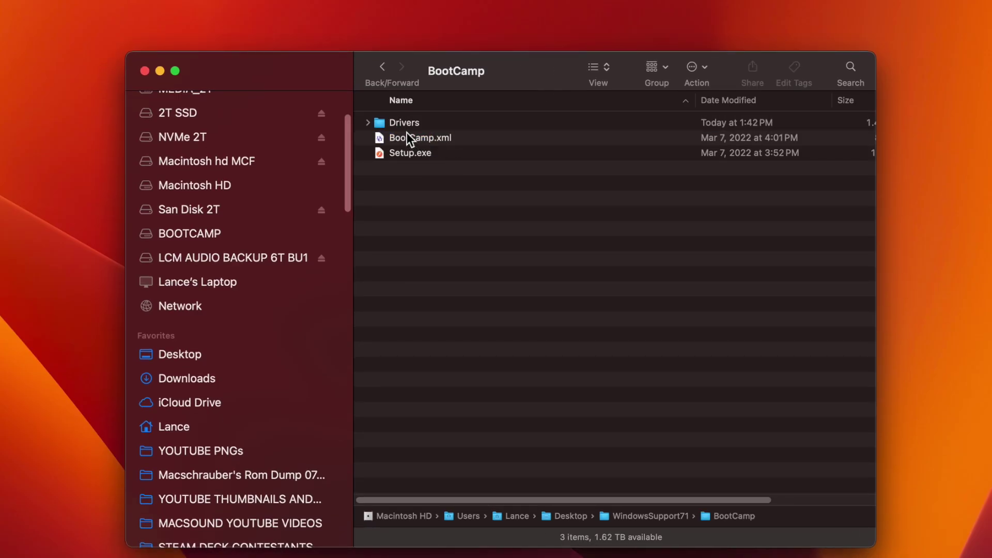
pyautogui.doubleClick(389, 122)
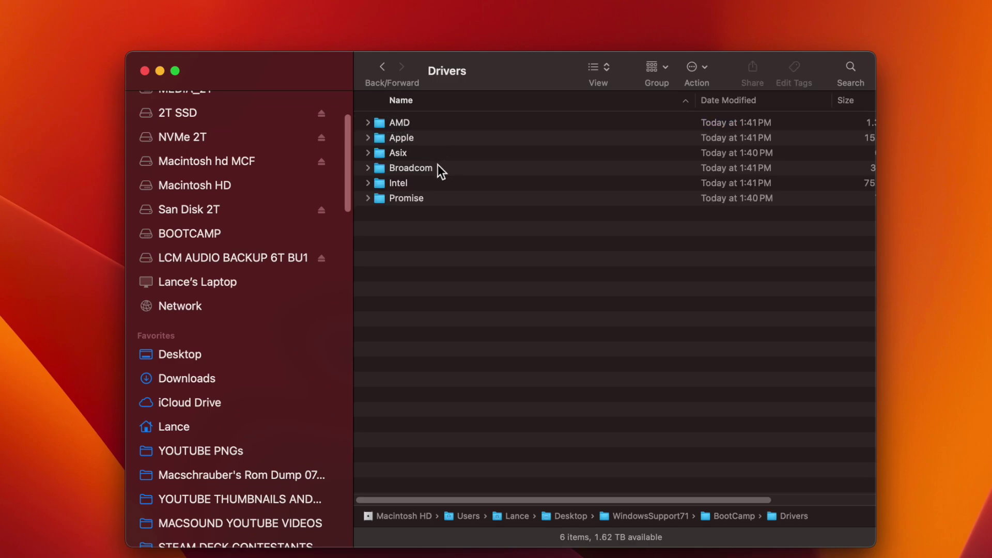
pyautogui.click(416, 166)
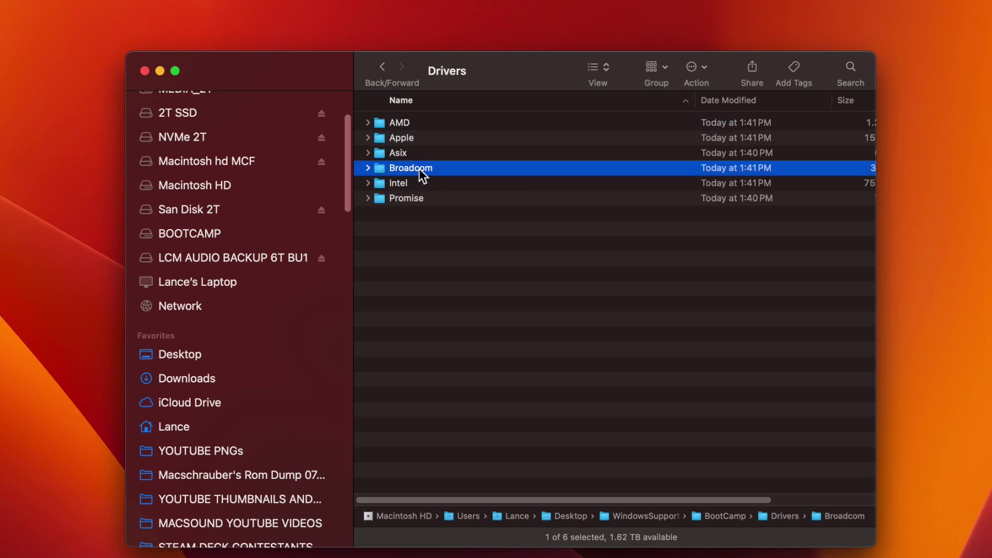
pyautogui.click(368, 170)
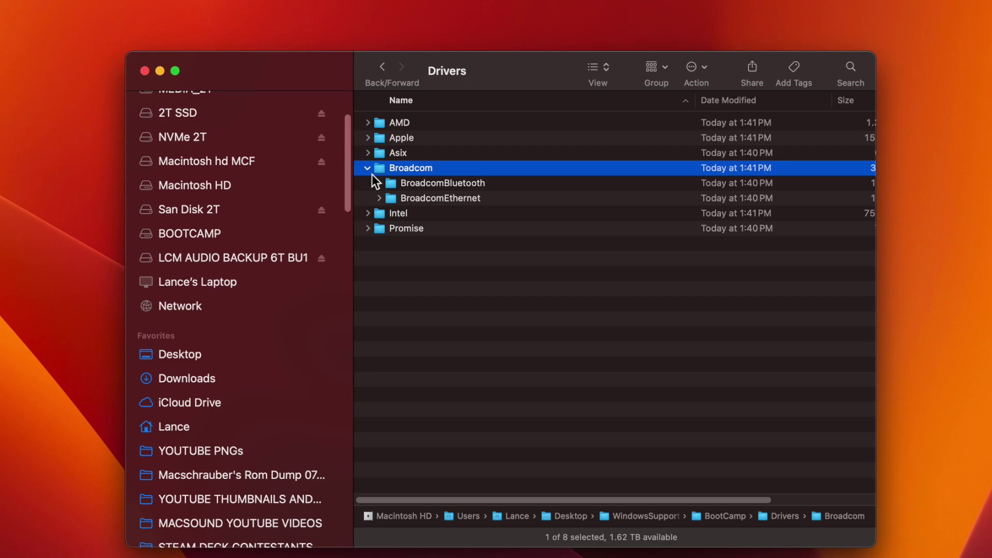
pyautogui.click(410, 186)
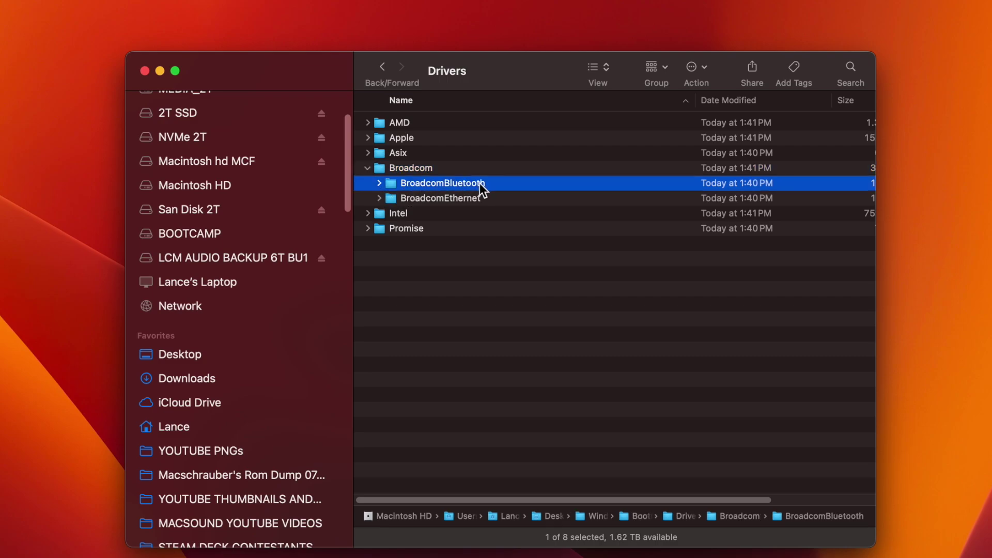
pyautogui.click(379, 184)
pyautogui.scroll(-5, 521, 302)
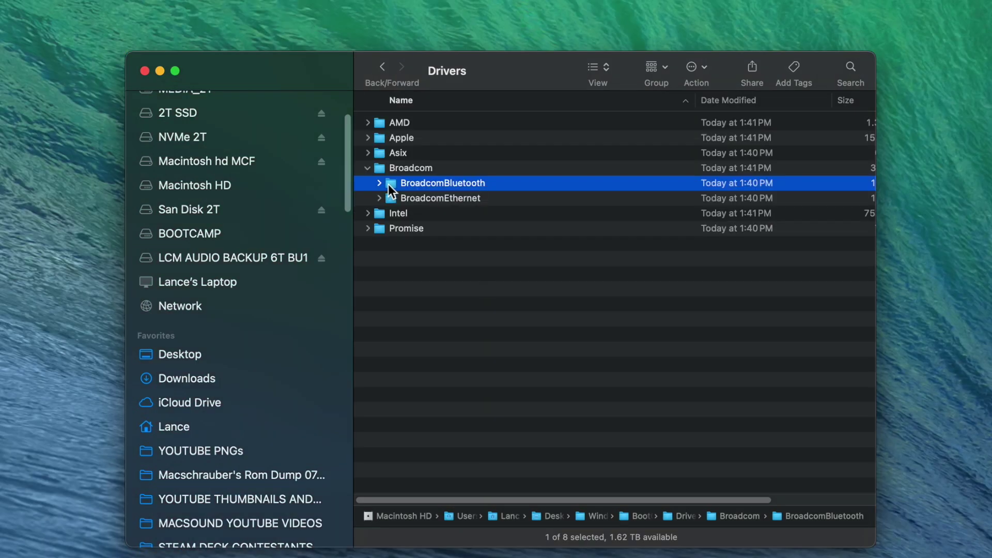
pyautogui.moveTo(392, 182); pyautogui.dragTo(662, 207)
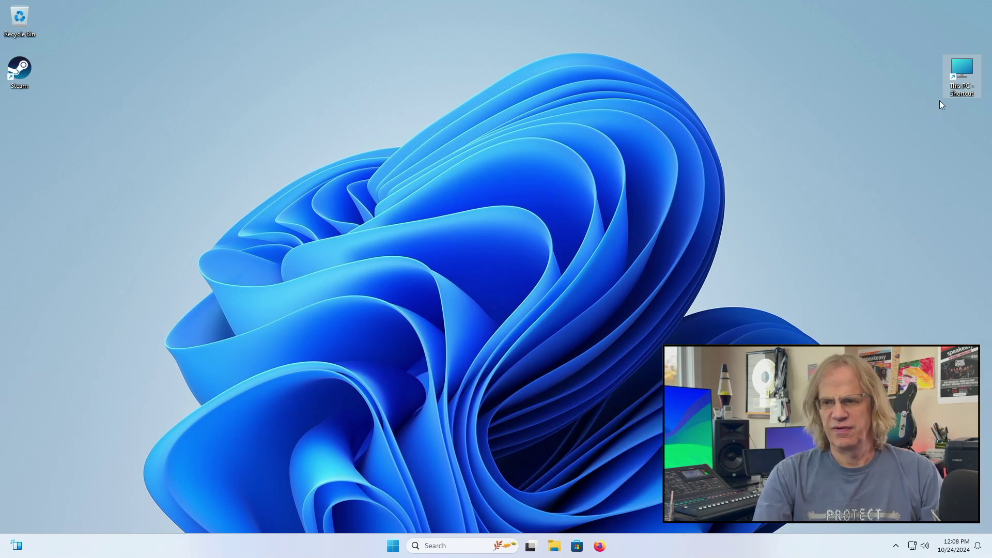
# Step: From This PC, browse to MACPRO51_WIN11DRIVERS on MYUTILITIES (F:)
pyautogui.doubleClick(961, 78)
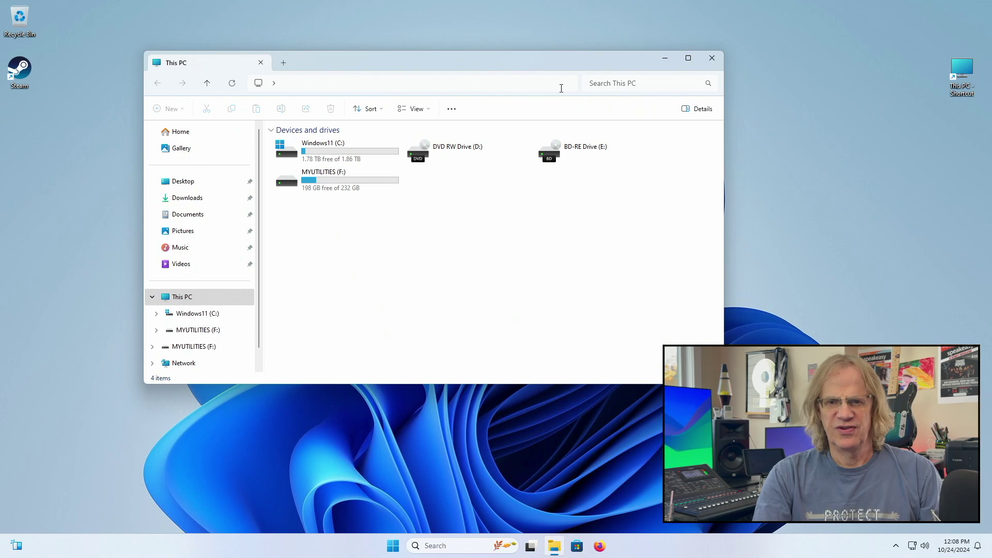
pyautogui.rightClick(538, 57)
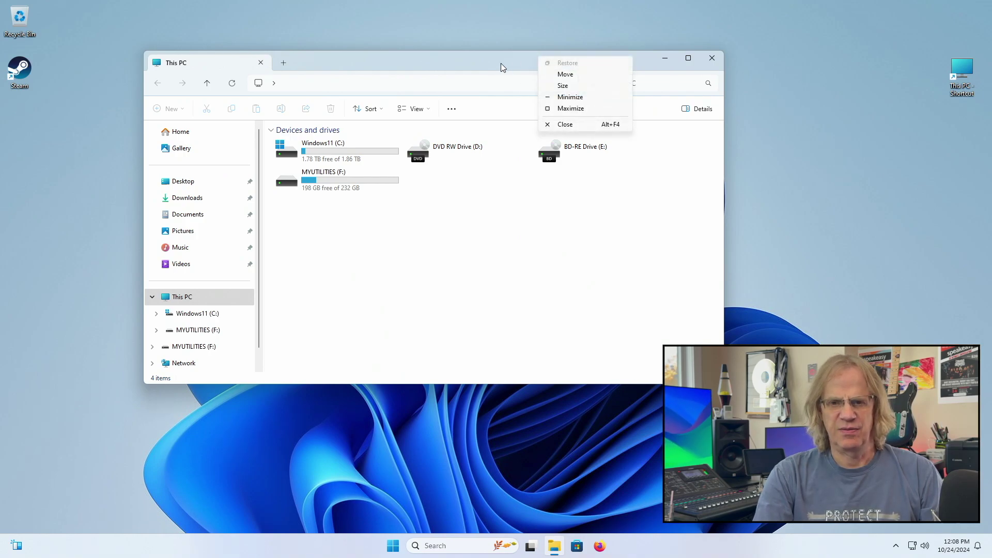
pyautogui.moveTo(459, 61); pyautogui.dragTo(442, 57)
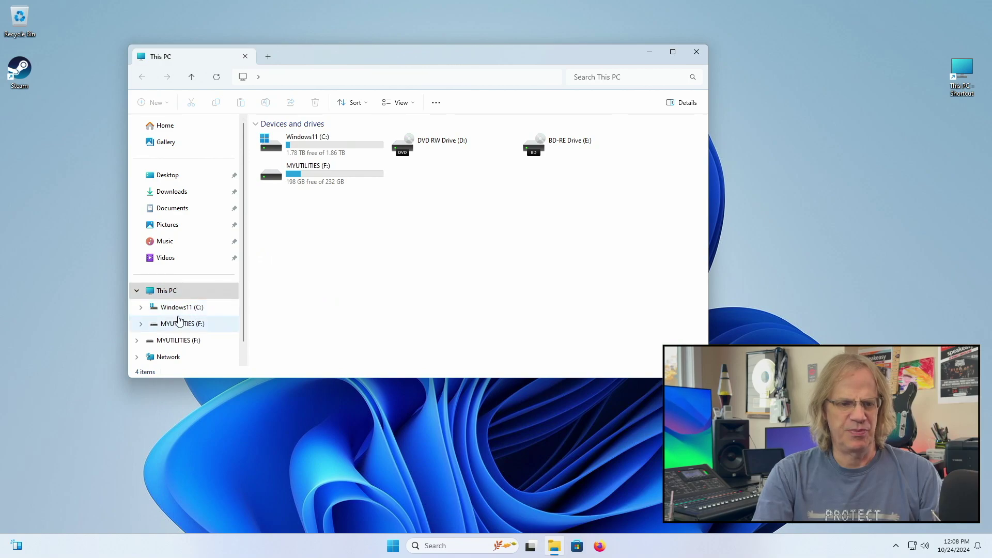
pyautogui.click(188, 341)
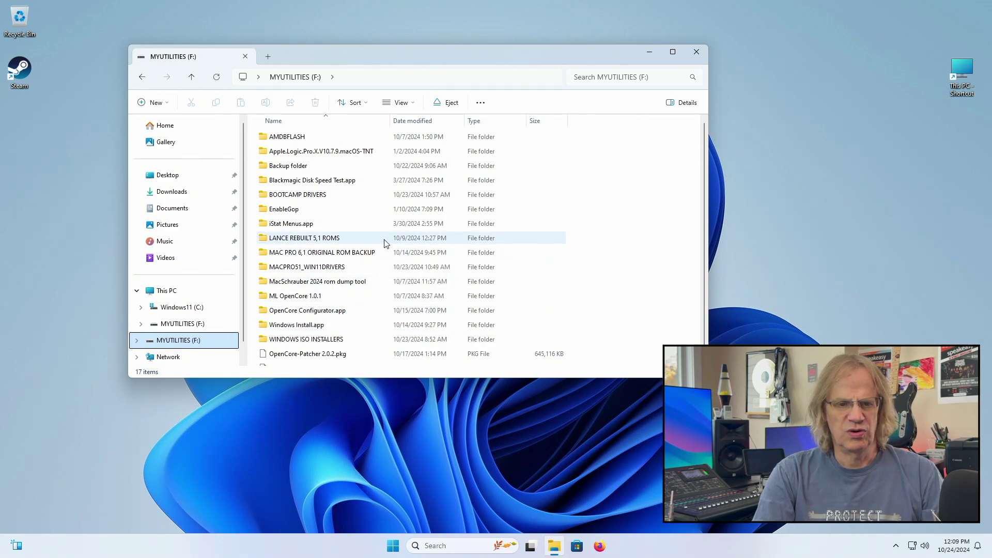
pyautogui.doubleClick(341, 267)
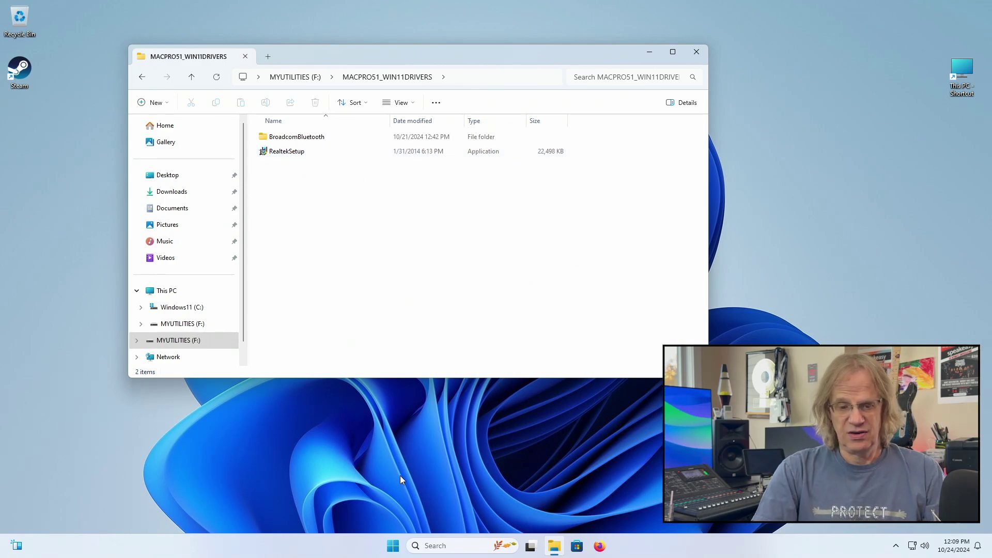
pyautogui.rightClick(393, 544)
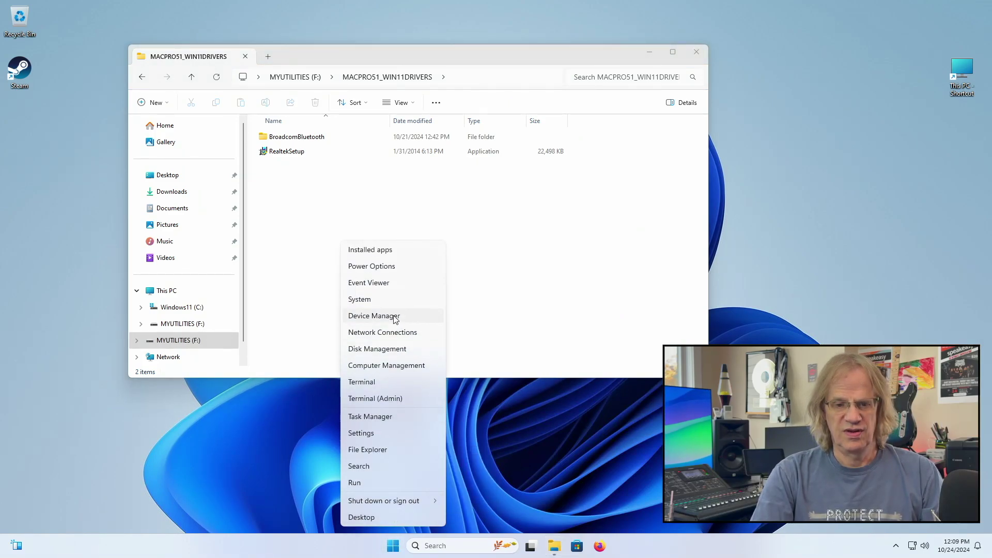
# Step: Open Device Manager from the Start menu and select Realtek High Definition Audio under Sound, video and game controllers
pyautogui.click(297, 416)
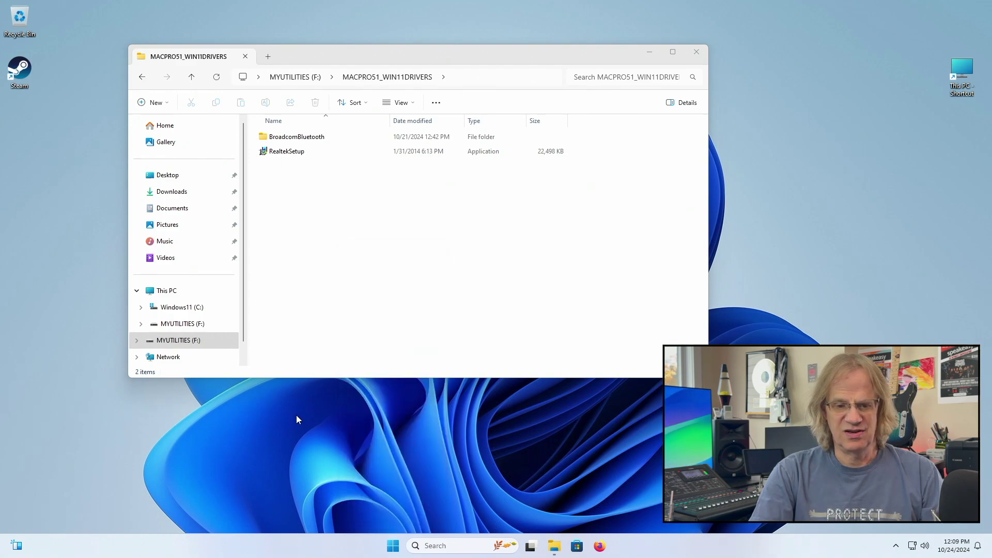
pyautogui.rightClick(394, 546)
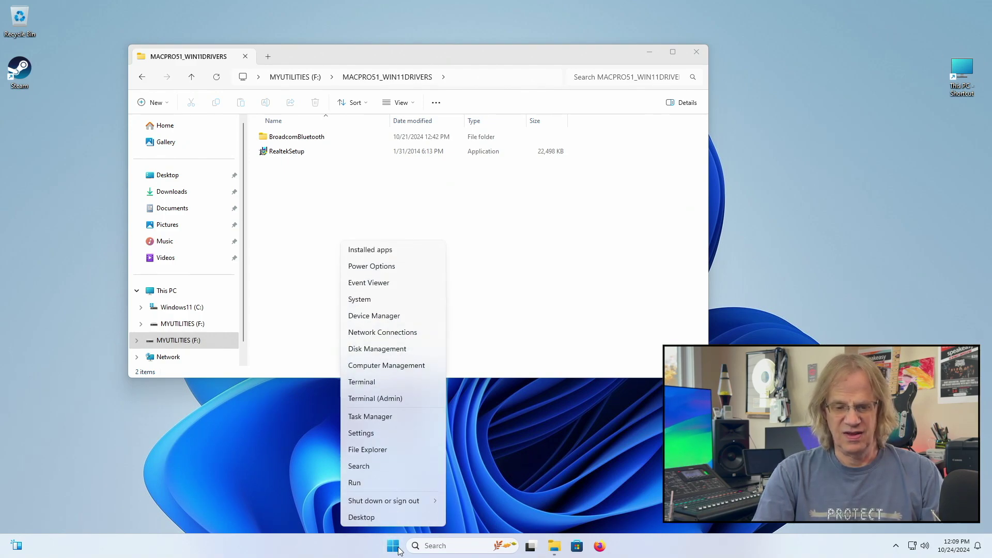
pyautogui.click(385, 316)
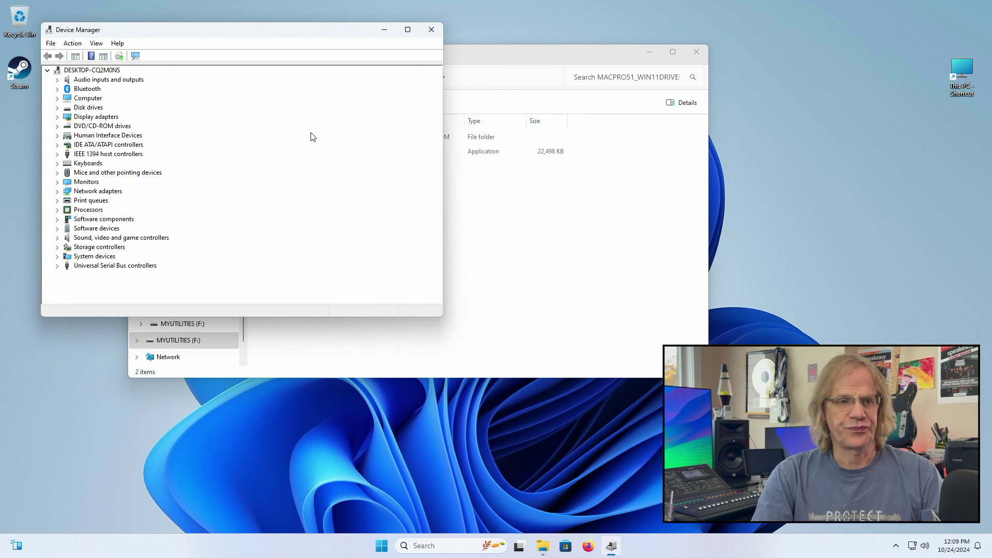
pyautogui.moveTo(195, 36); pyautogui.dragTo(401, 88)
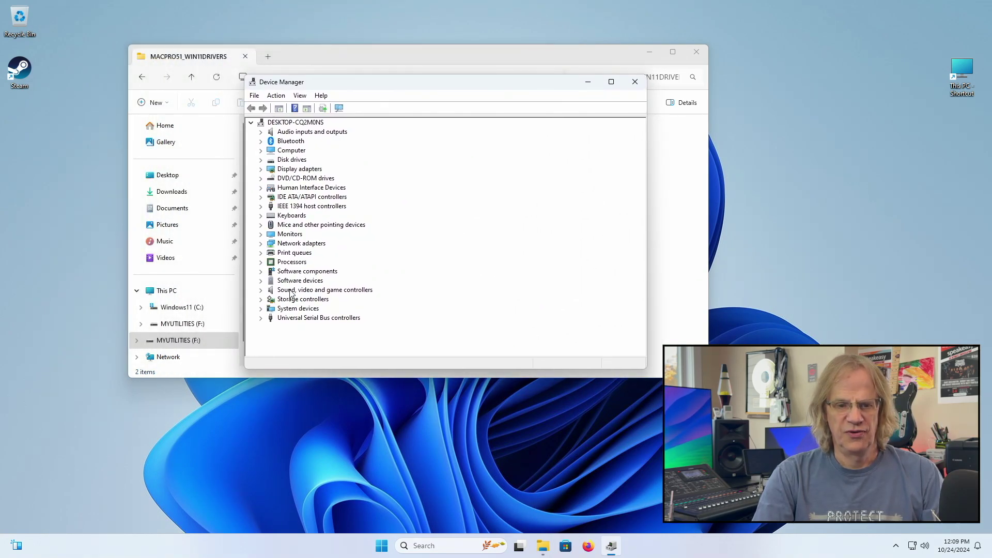
pyautogui.click(261, 290)
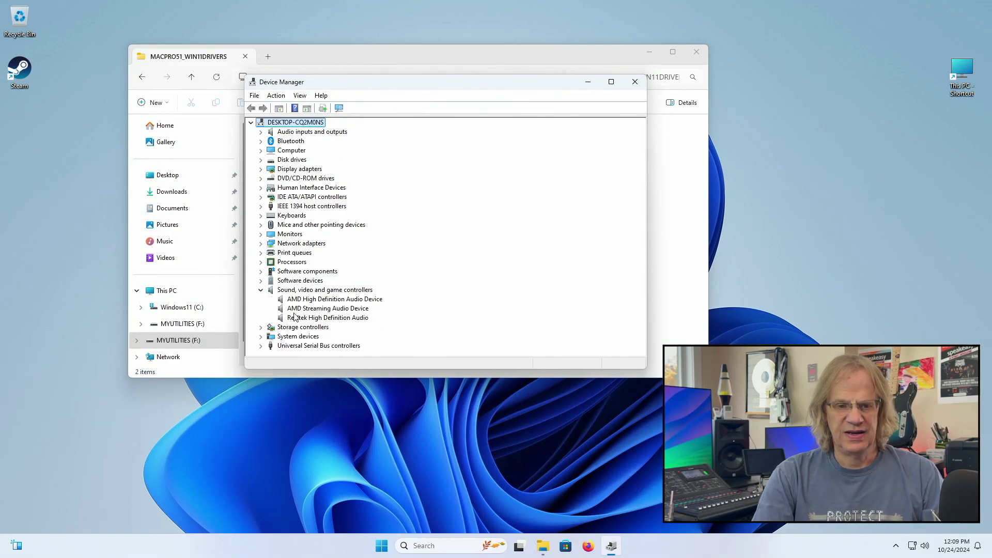
pyautogui.click(310, 318)
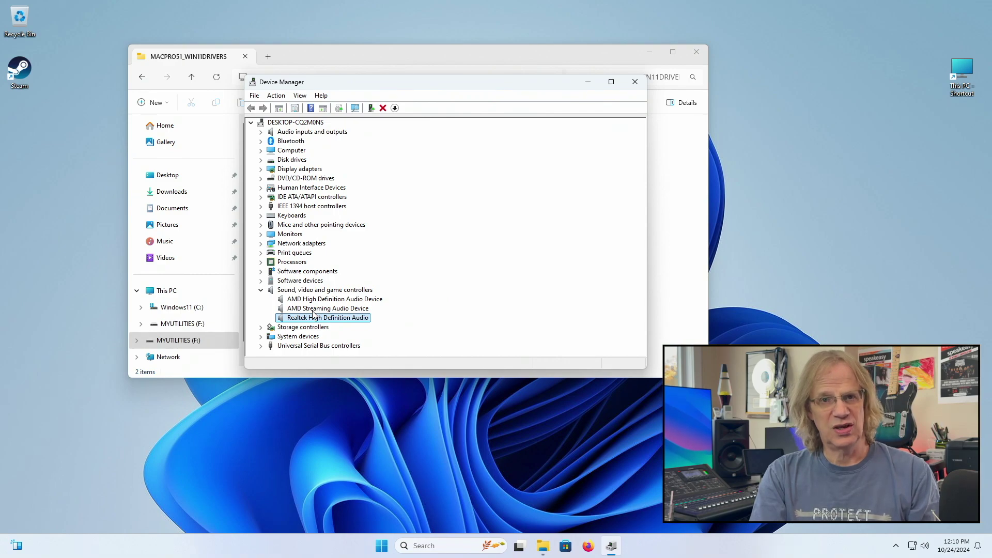
# Step: Expand Bluetooth and choose Update driver for Apple Broadcom Built-in Bluetooth
pyautogui.doubleClick(368, 291)
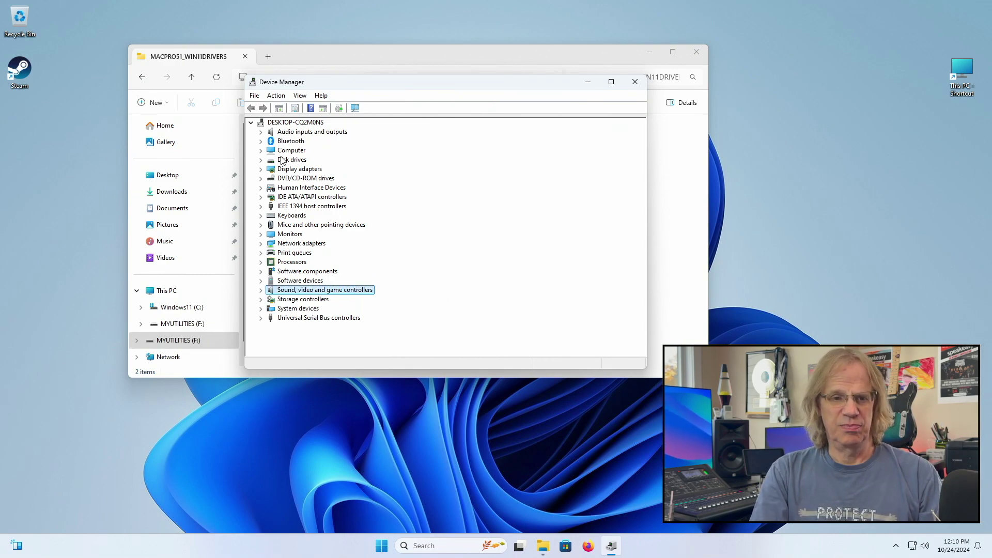
pyautogui.click(260, 141)
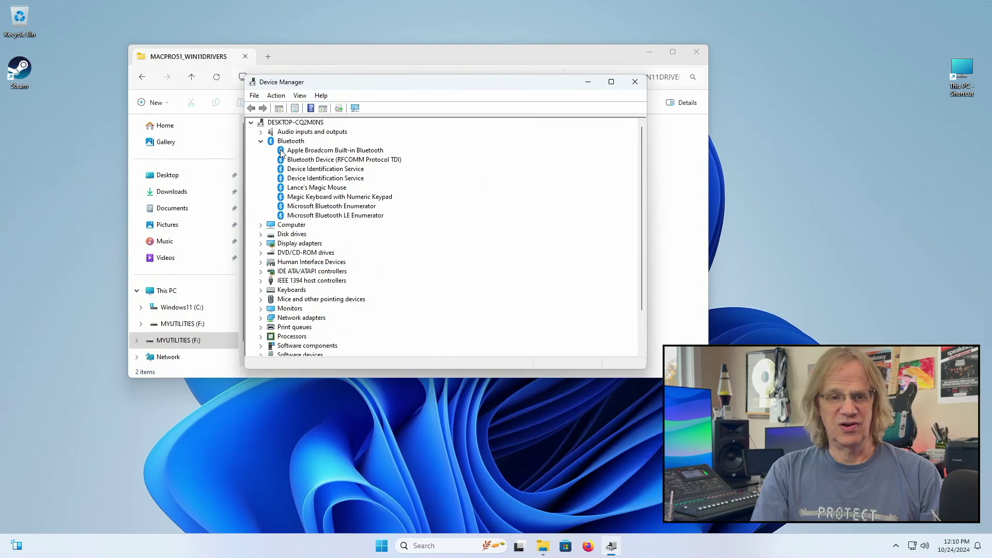
pyautogui.rightClick(282, 154)
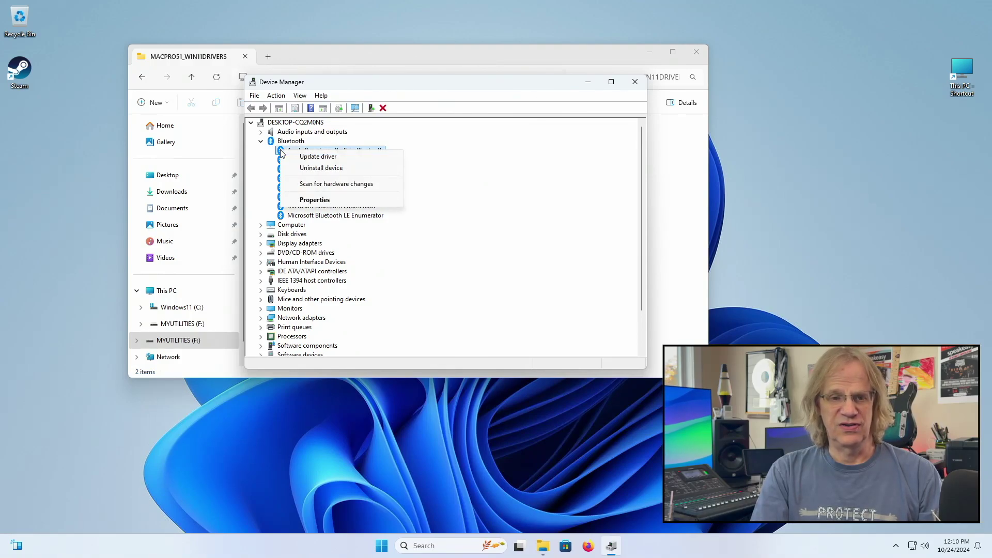
pyautogui.click(319, 157)
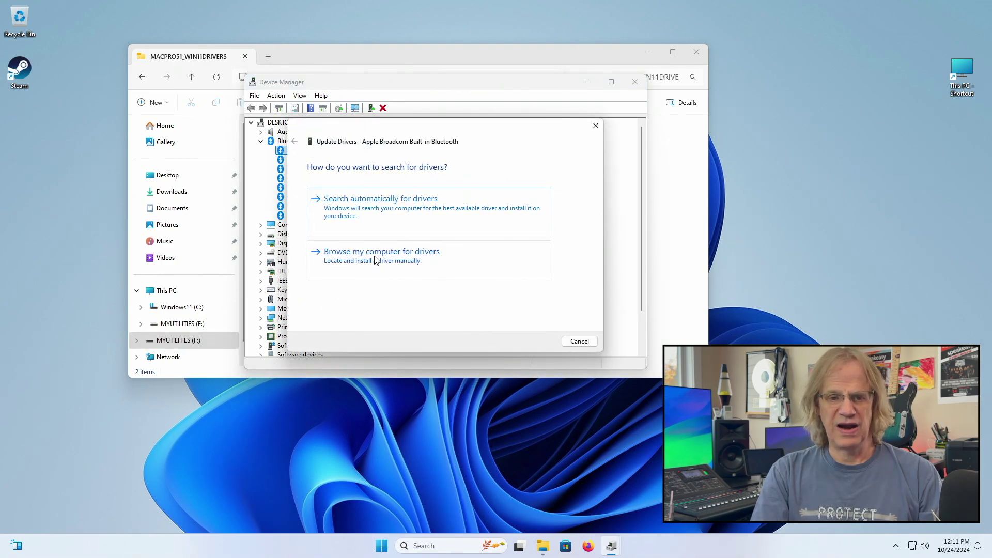
# Step: Browse the computer for drivers and pick F:\MACPRO51_WIN11DRIVERS\BroadcomBluetooth as the search folder
pyautogui.click(381, 259)
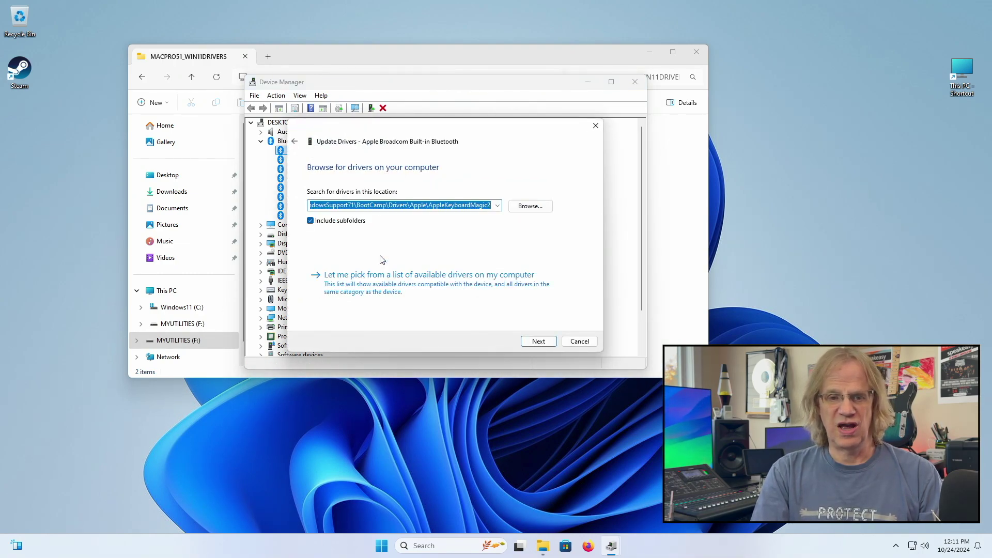
pyautogui.click(536, 208)
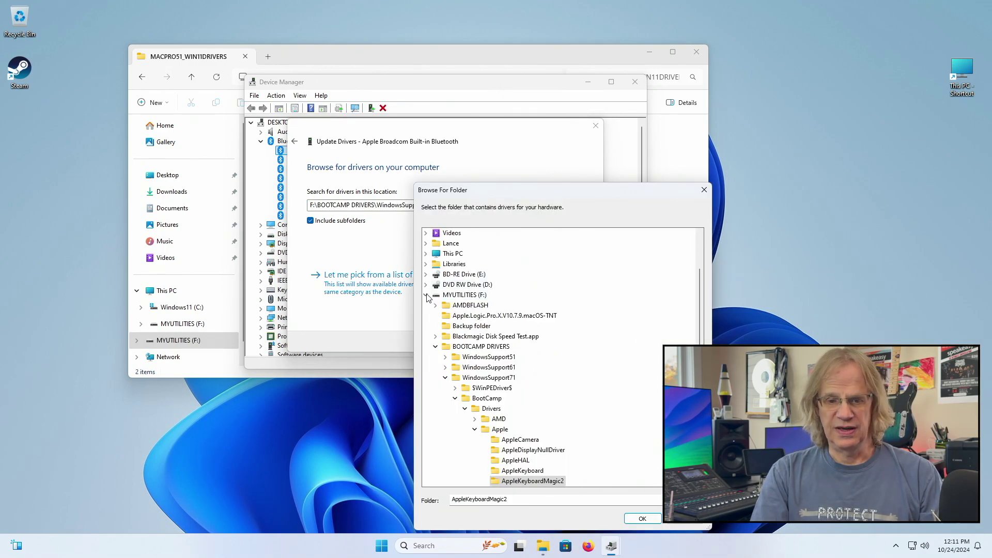
pyautogui.click(436, 347)
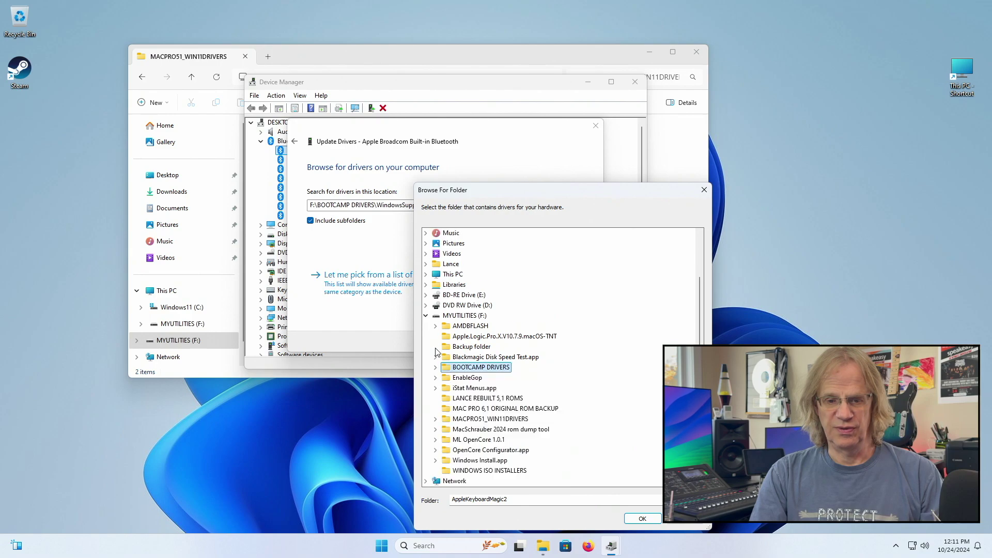
pyautogui.doubleClick(501, 420)
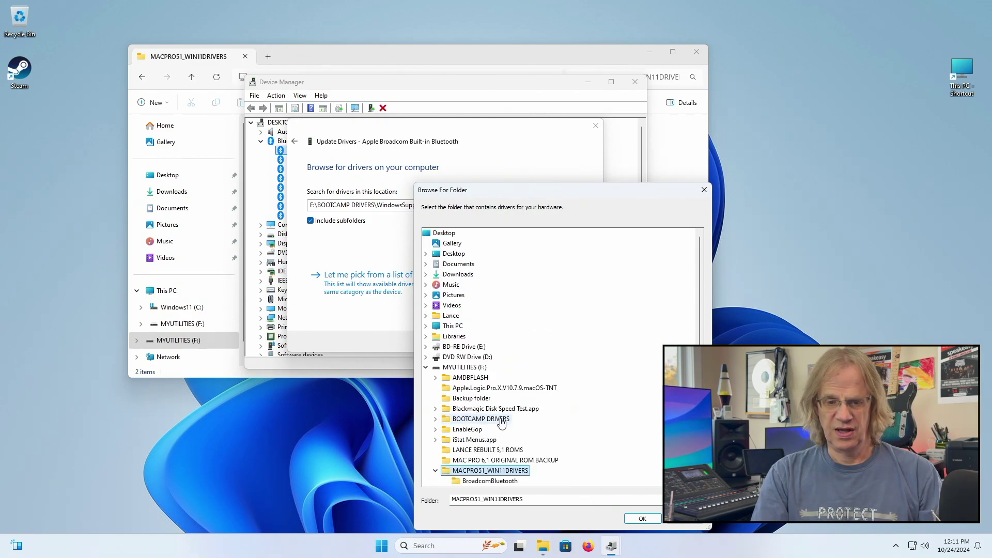
pyautogui.scroll(-2, 501, 422)
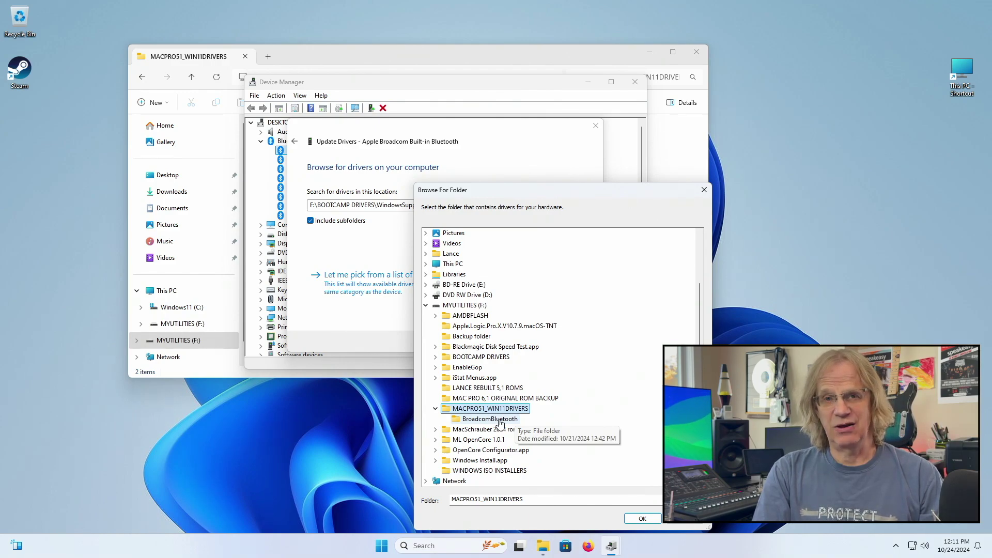
pyautogui.click(499, 422)
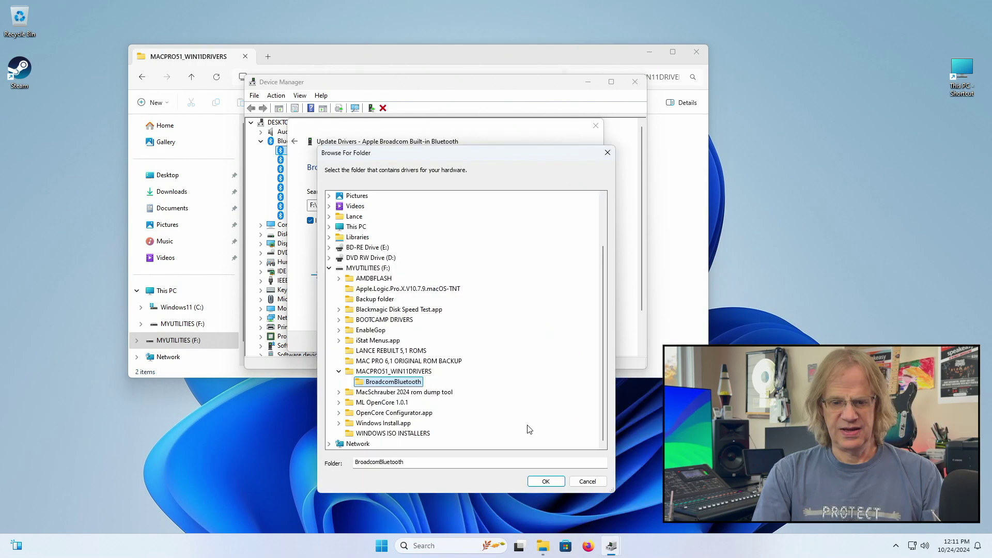
pyautogui.click(546, 482)
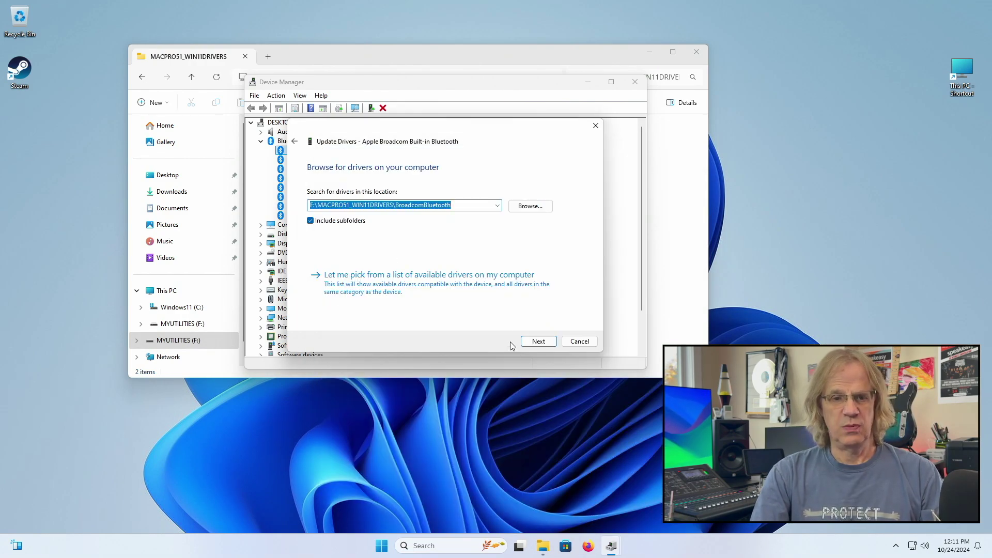
# Step: Search BroadcomBluetooth for a driver, then close the wizard once it reports the best driver is installed
pyautogui.click(547, 342)
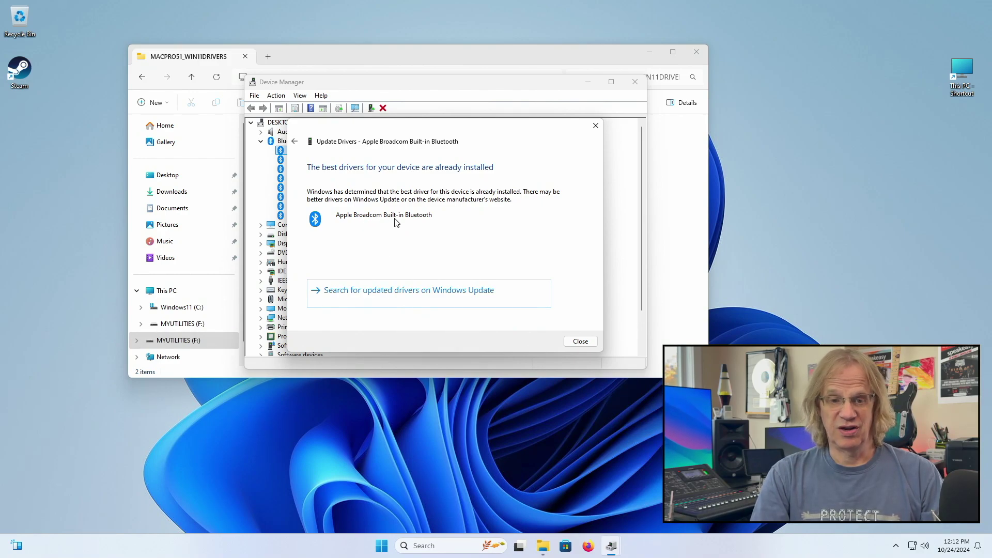
pyautogui.click(595, 126)
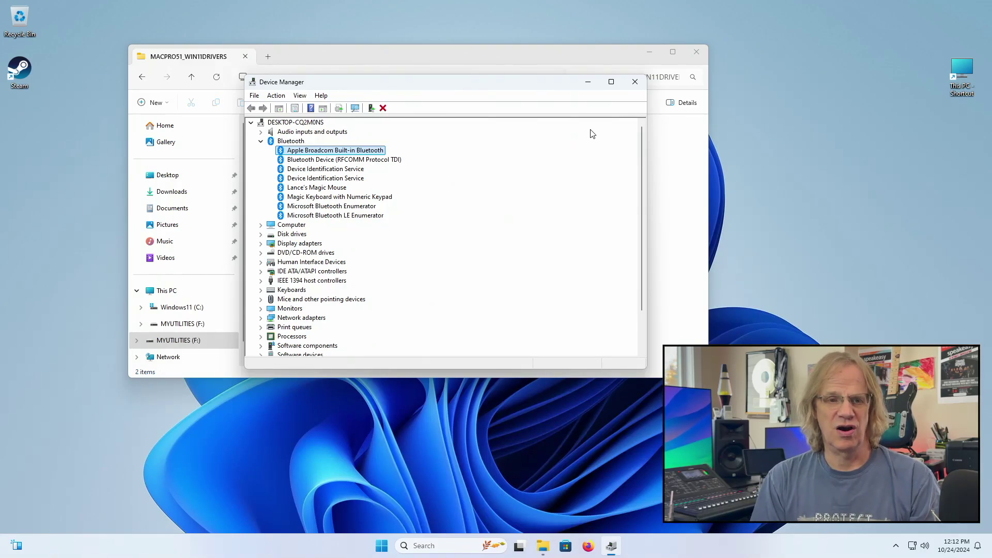
# Step: Collapse the Bluetooth category and launch Firefox to its New Tab page
pyautogui.click(261, 142)
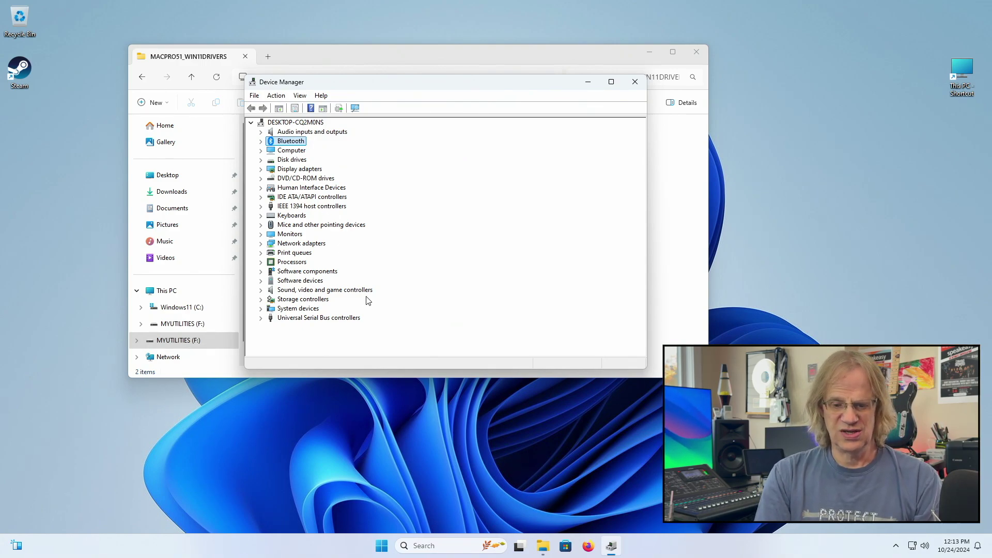
pyautogui.click(588, 547)
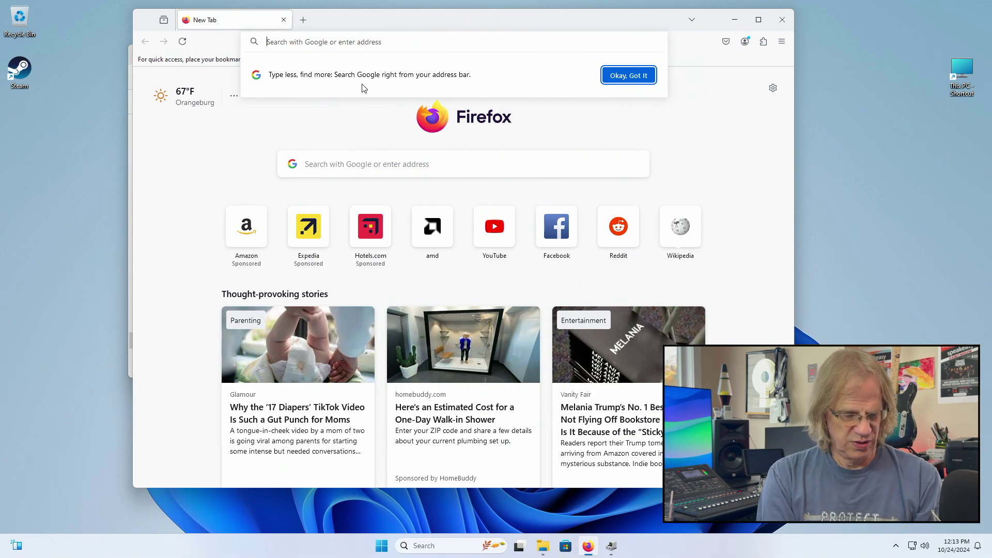
# Step: Search 'amd adrenalin software', reach AMD's Adrenalin Edition download page, then close Firefox
pyautogui.write('amd ad')
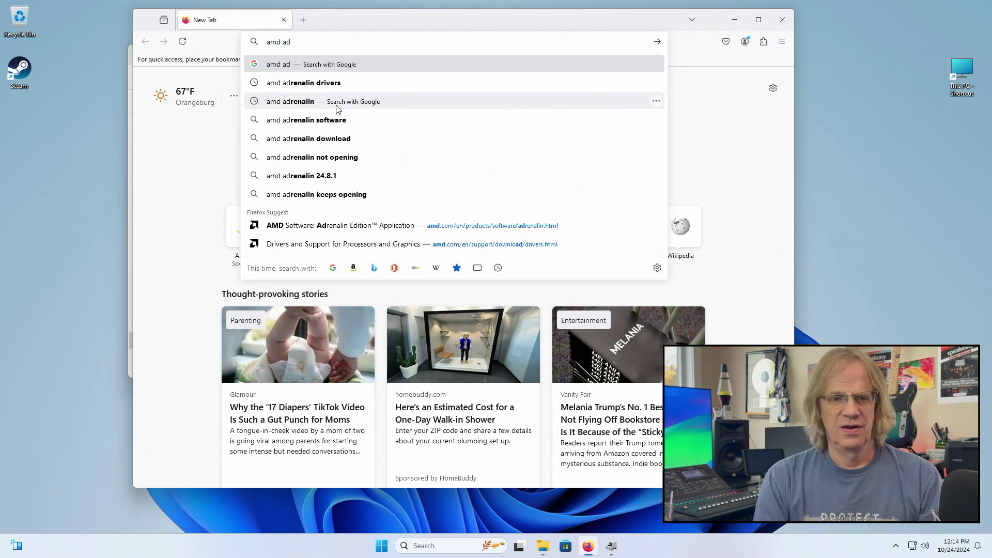
pyautogui.click(339, 127)
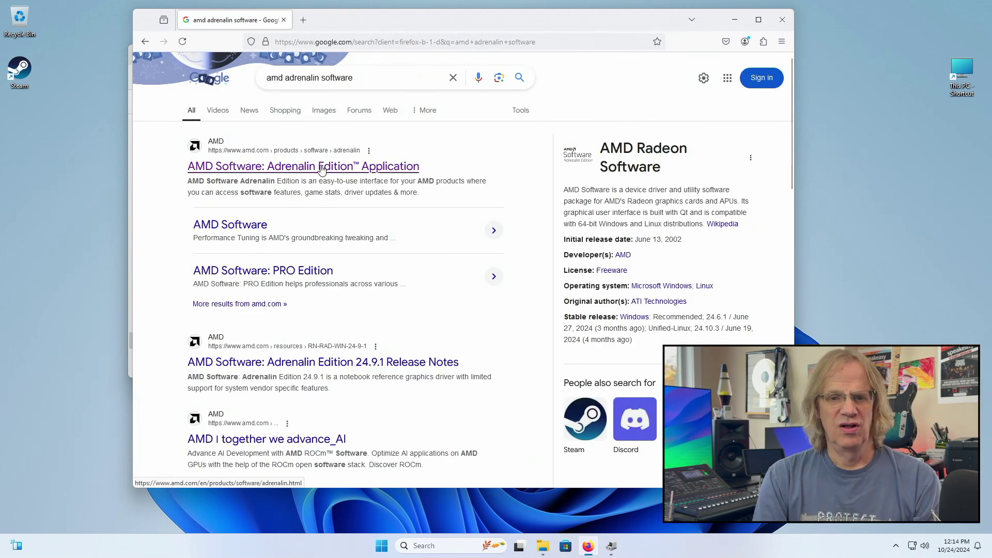
pyautogui.click(321, 169)
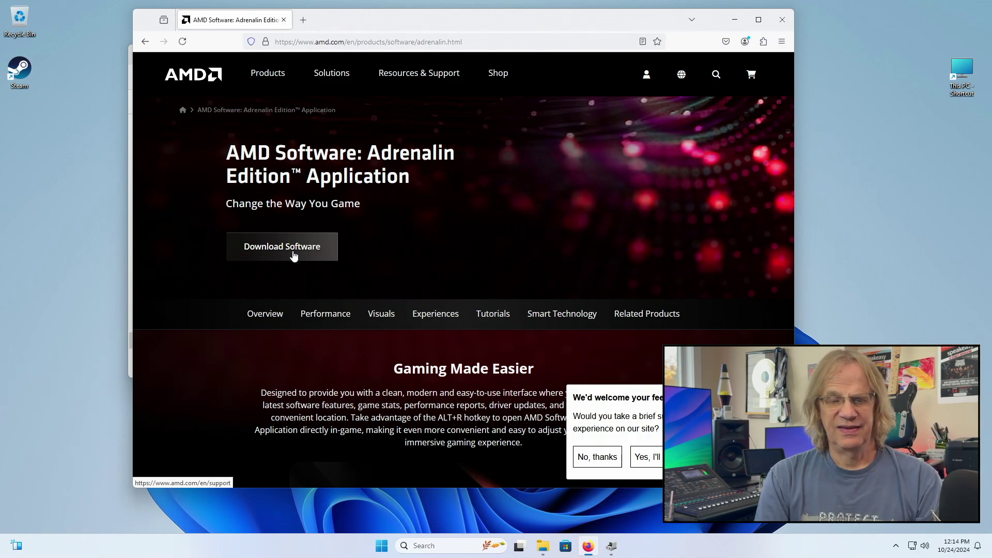
pyautogui.click(781, 24)
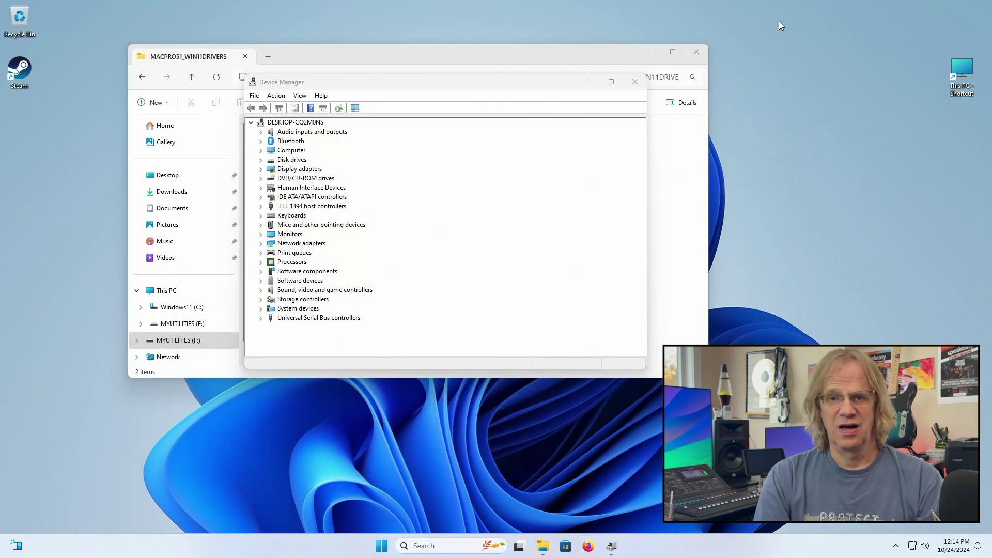
# Step: Close Device Manager and the MACPRO51_WIN11DRIVERS folder, leaving the empty desktop
pyautogui.moveTo(540, 86); pyautogui.dragTo(553, 90)
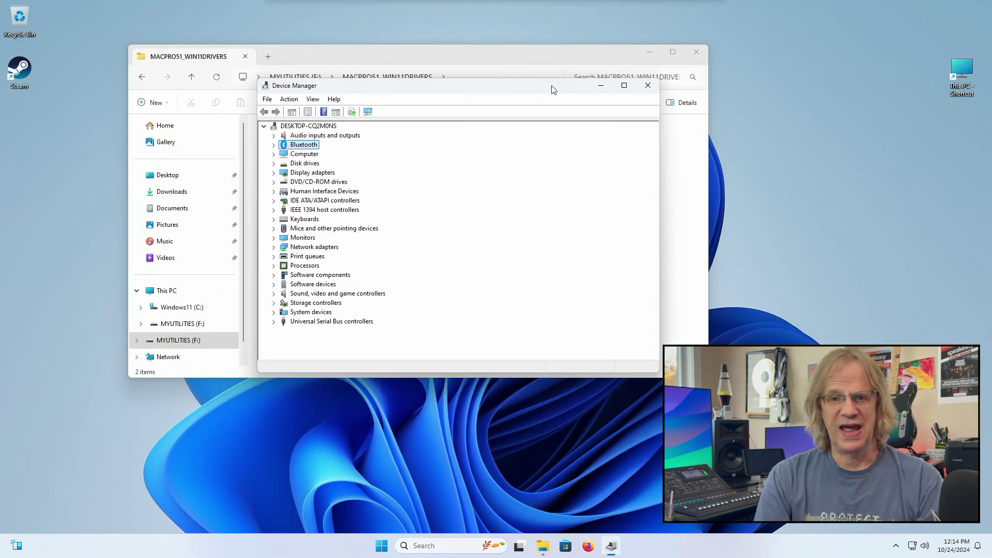
pyautogui.click(648, 87)
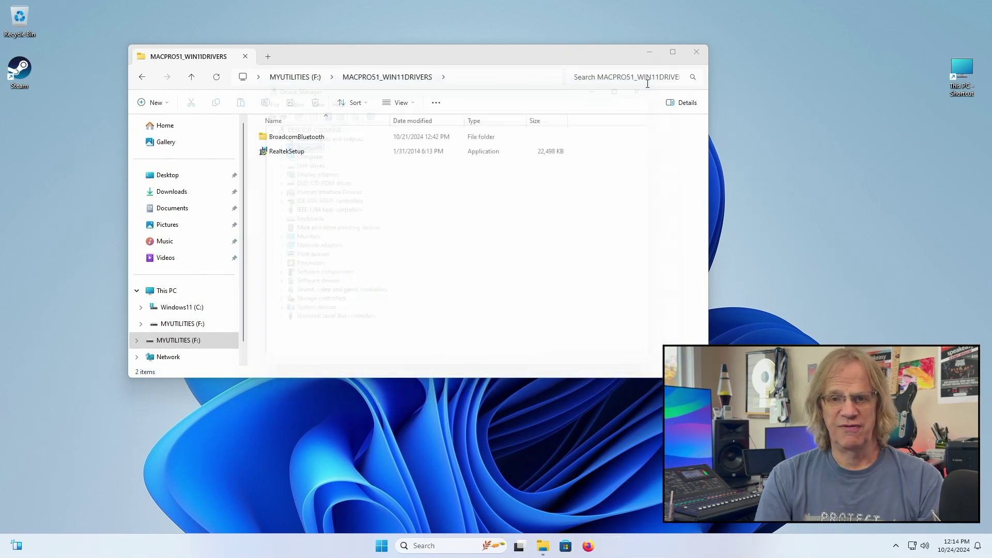
pyautogui.click(696, 52)
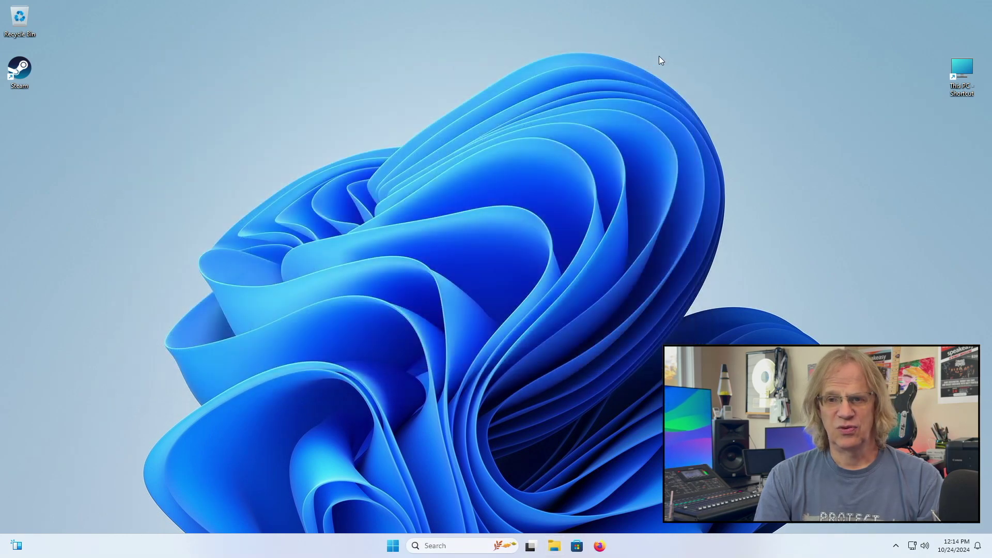